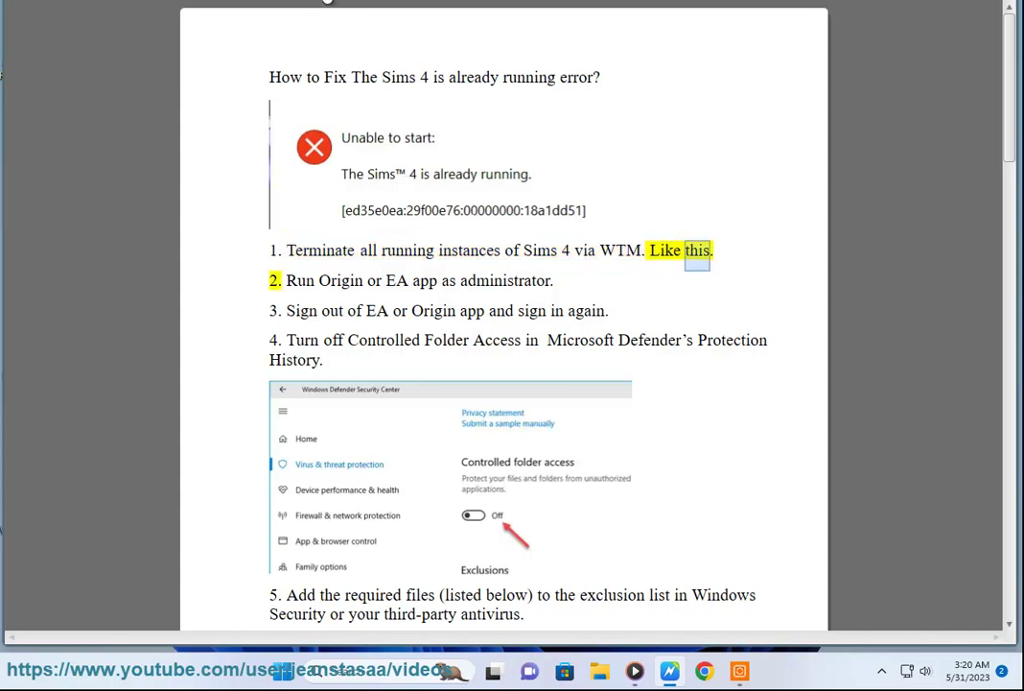
Step: Open Task Manager and view the available actions for the Avast Driver Updater UI process before minimizing it
left_click(377, 677)
type("TAS")
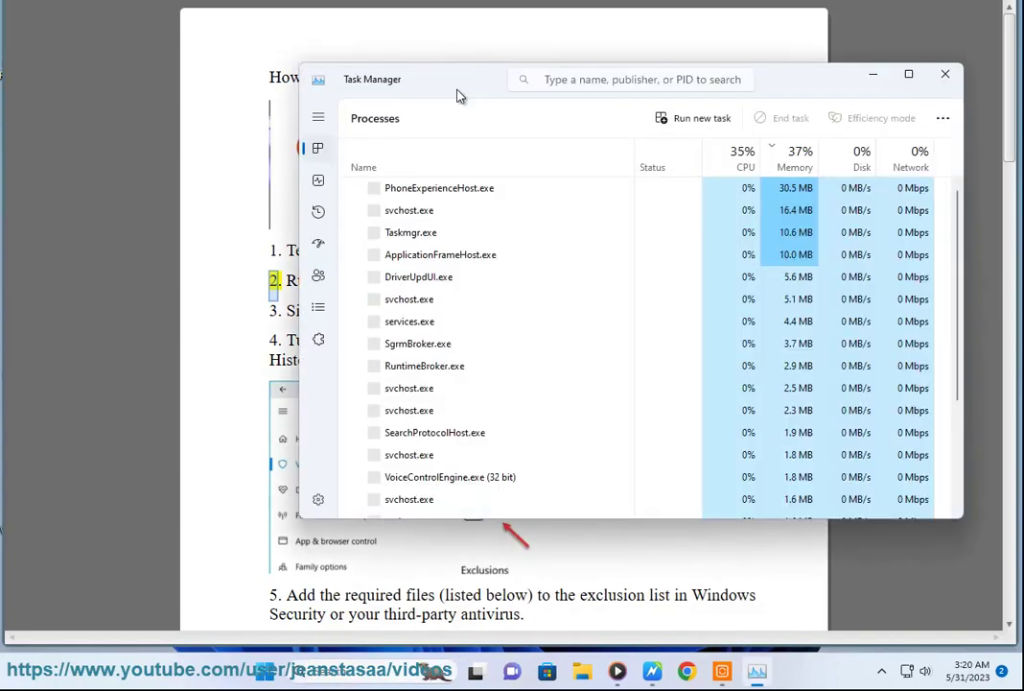
left_click_drag(429, 90, 467, 82)
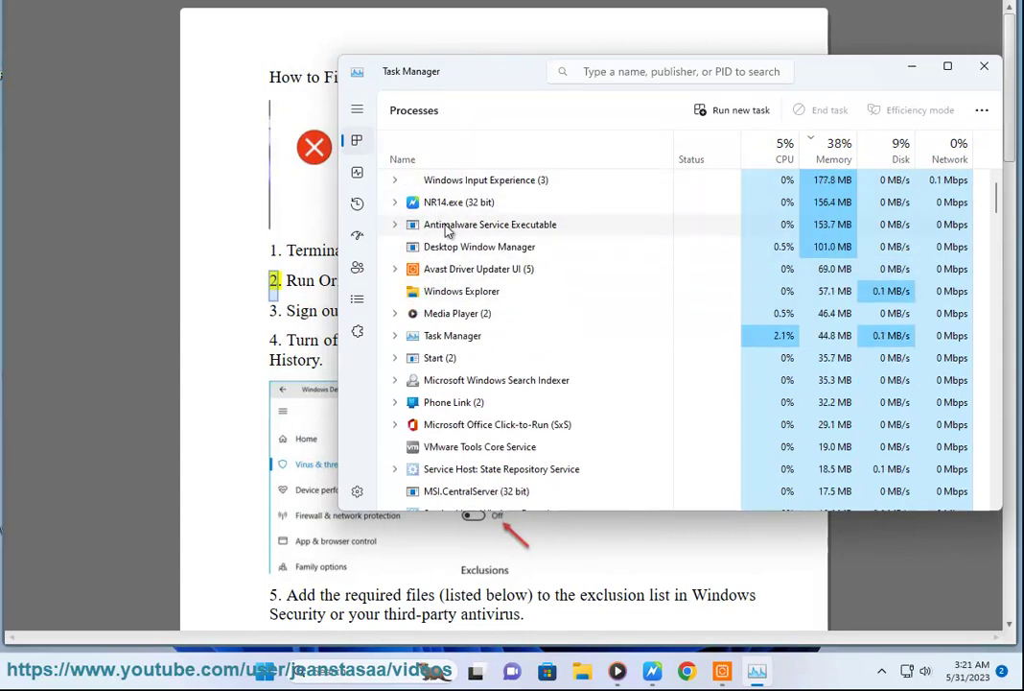
right_click(479, 276)
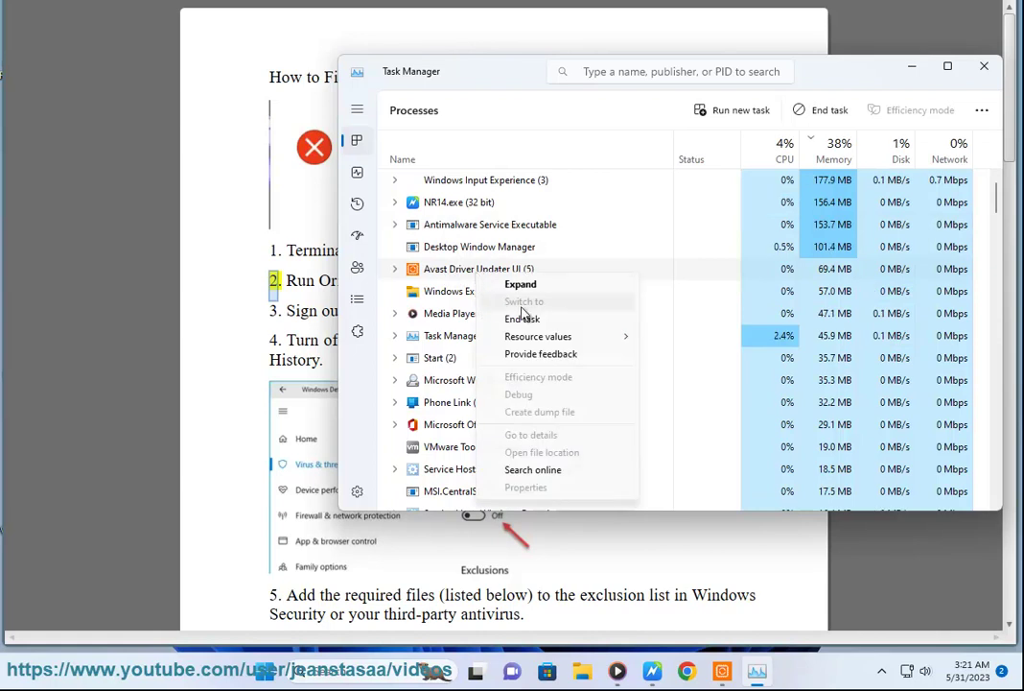
left_click(911, 67)
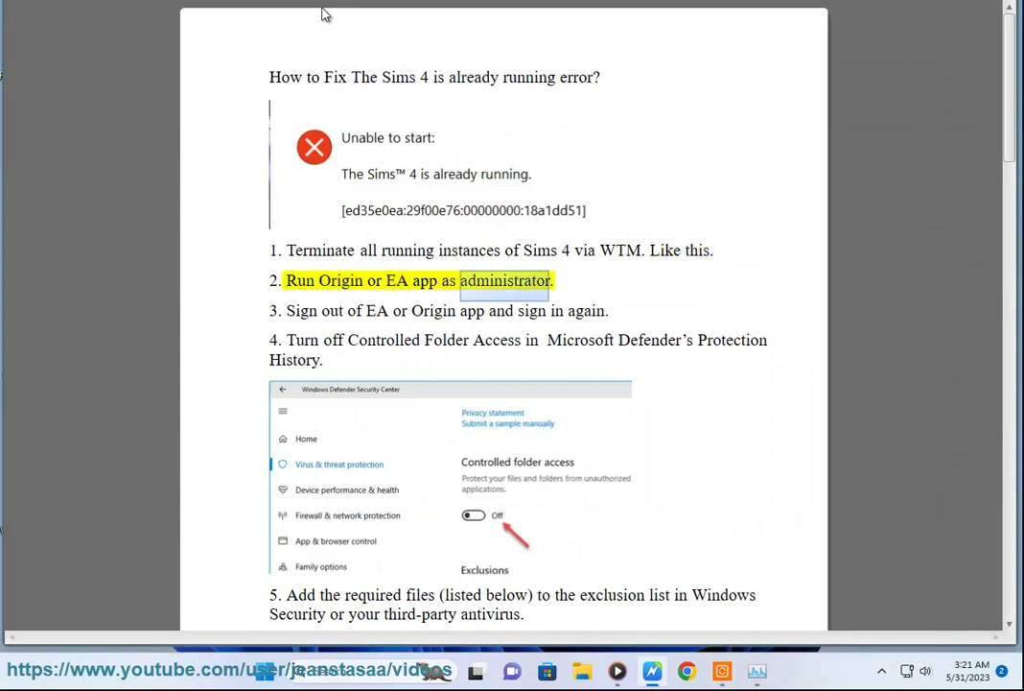
Step: Search Windows for EA and Origin and view Origin's launch options, including running as administrator
left_click(365, 668)
type("EA")
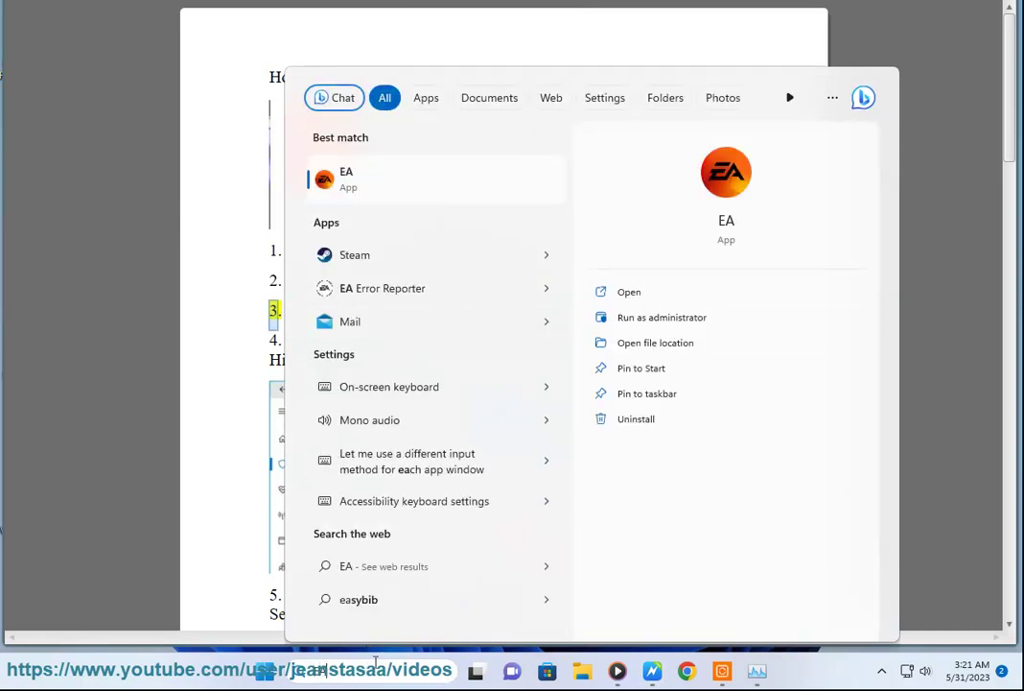
key("BackSpace")
key("BackSpace")
type("ORI")
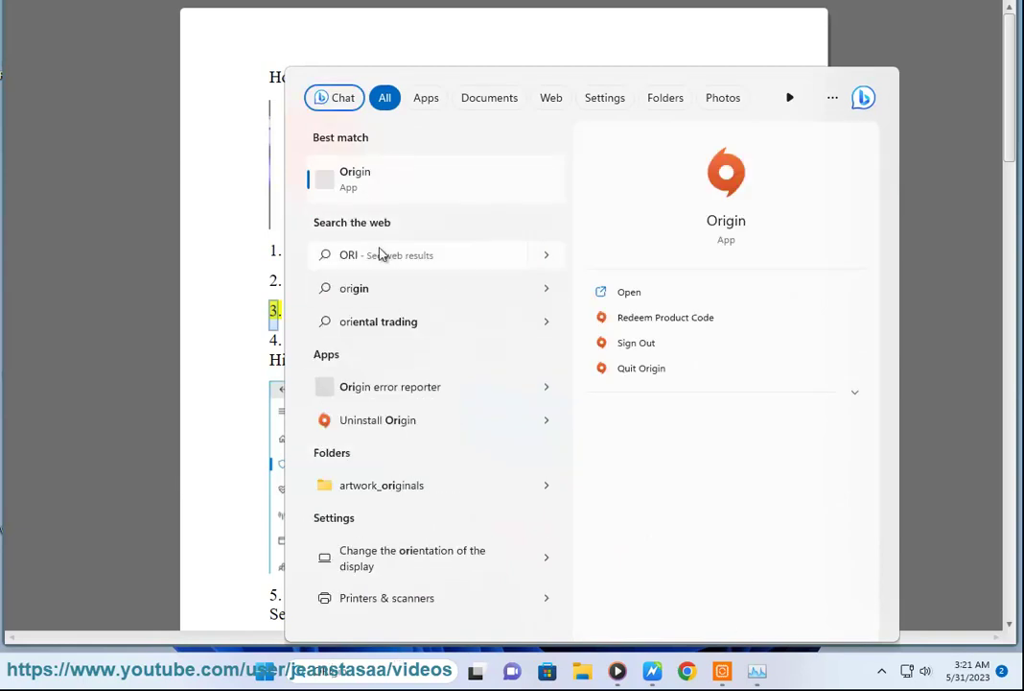
right_click(355, 186)
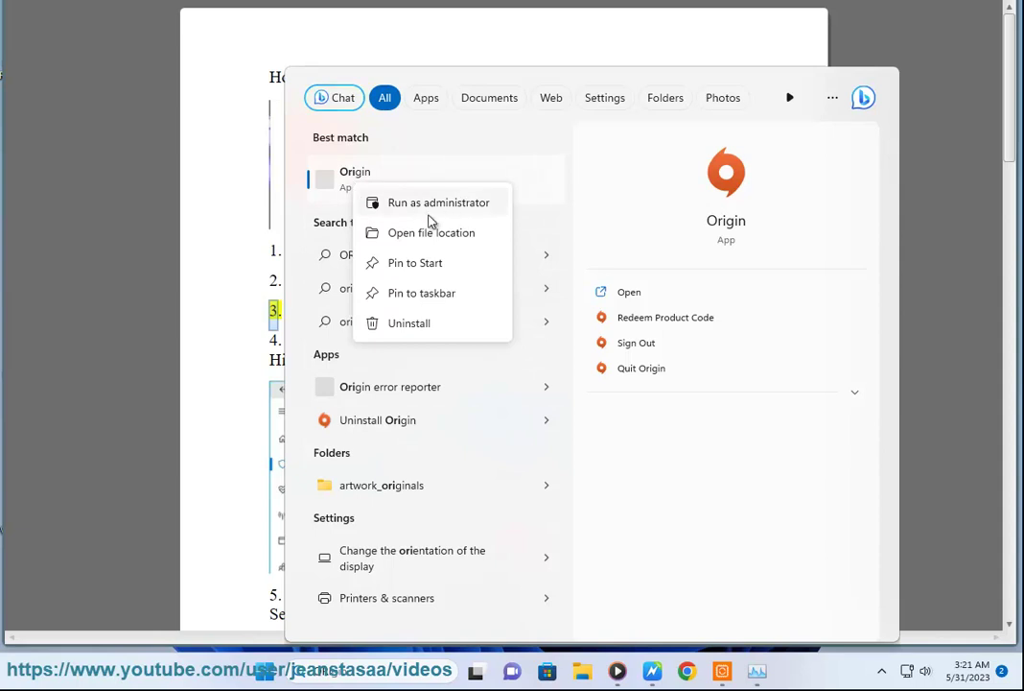
left_click(238, 372)
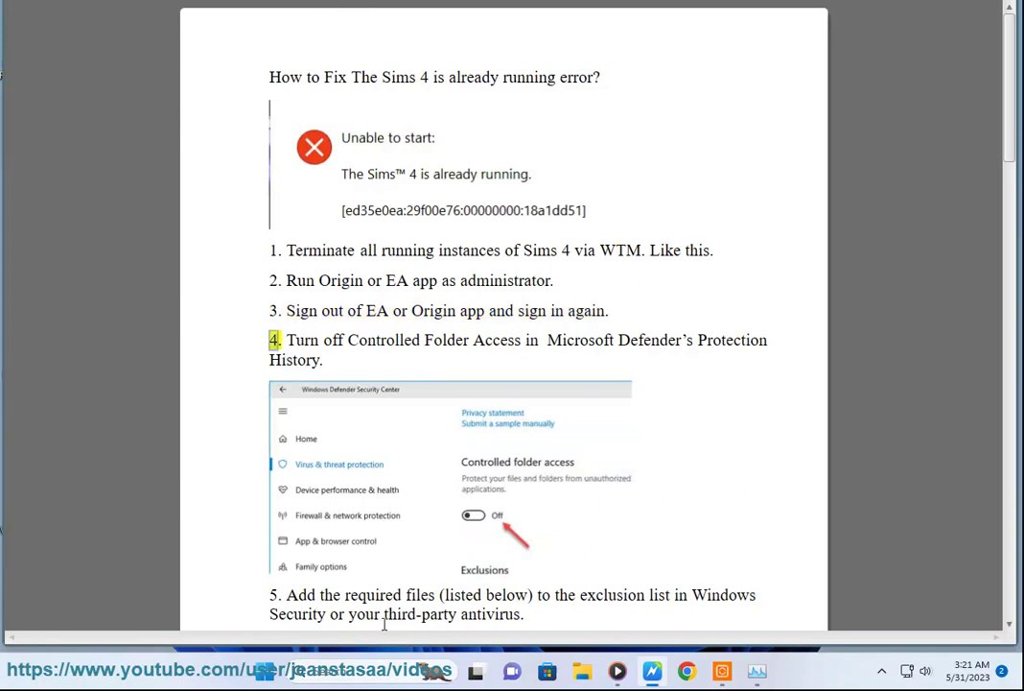
Step: Run the EA app as administrator and check the hidden system tray icons
left_click(359, 668)
type("ea")
left_click(631, 326)
left_click(374, 433)
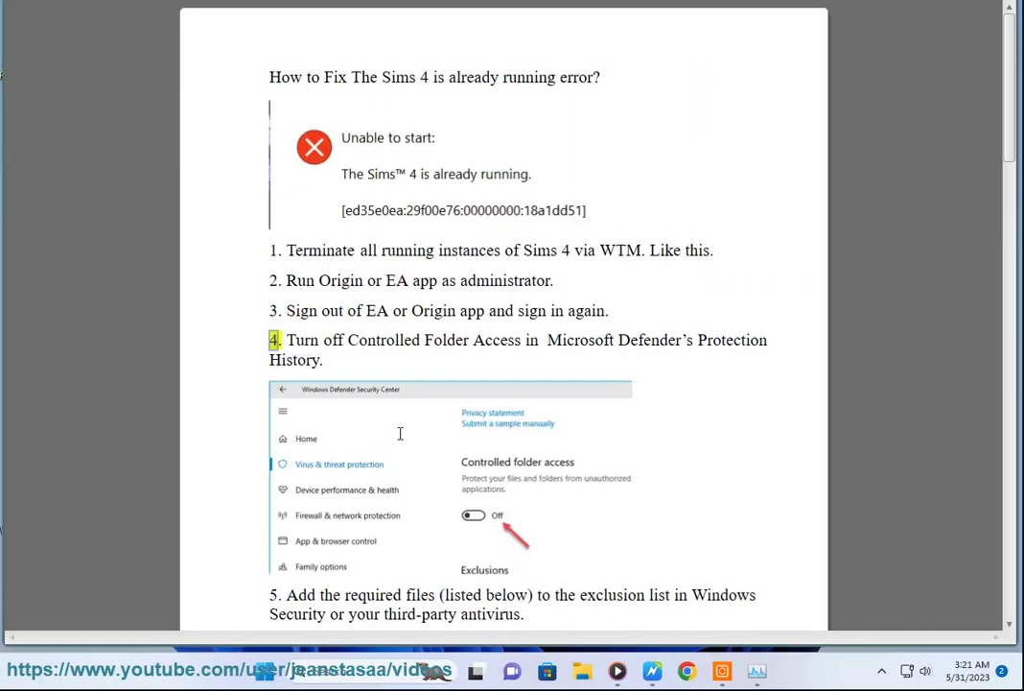
left_click(883, 672)
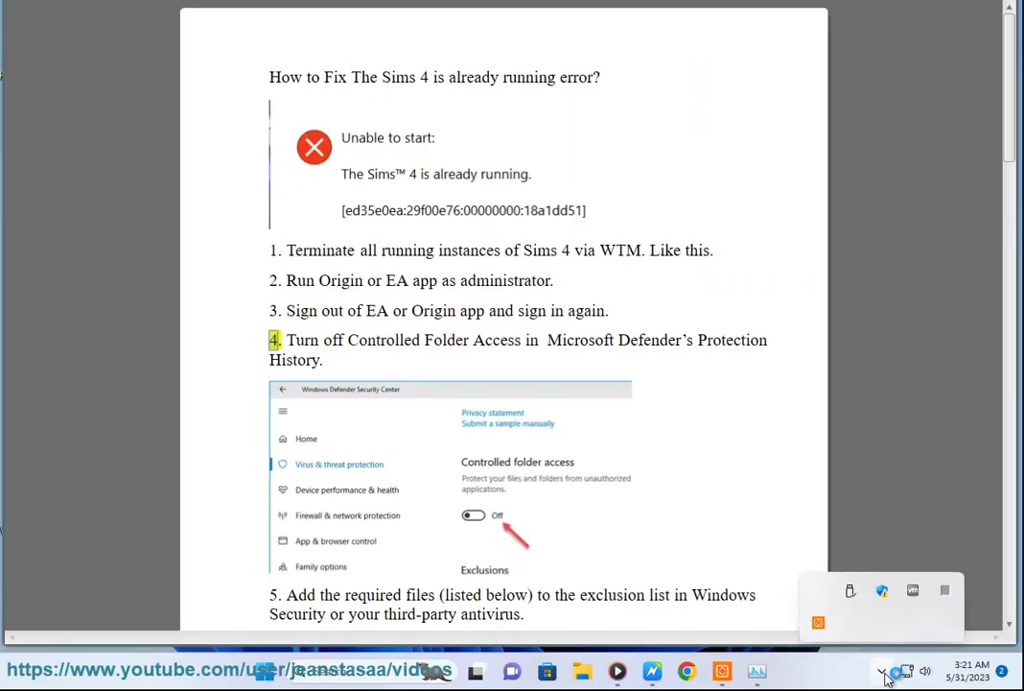
left_click(704, 293)
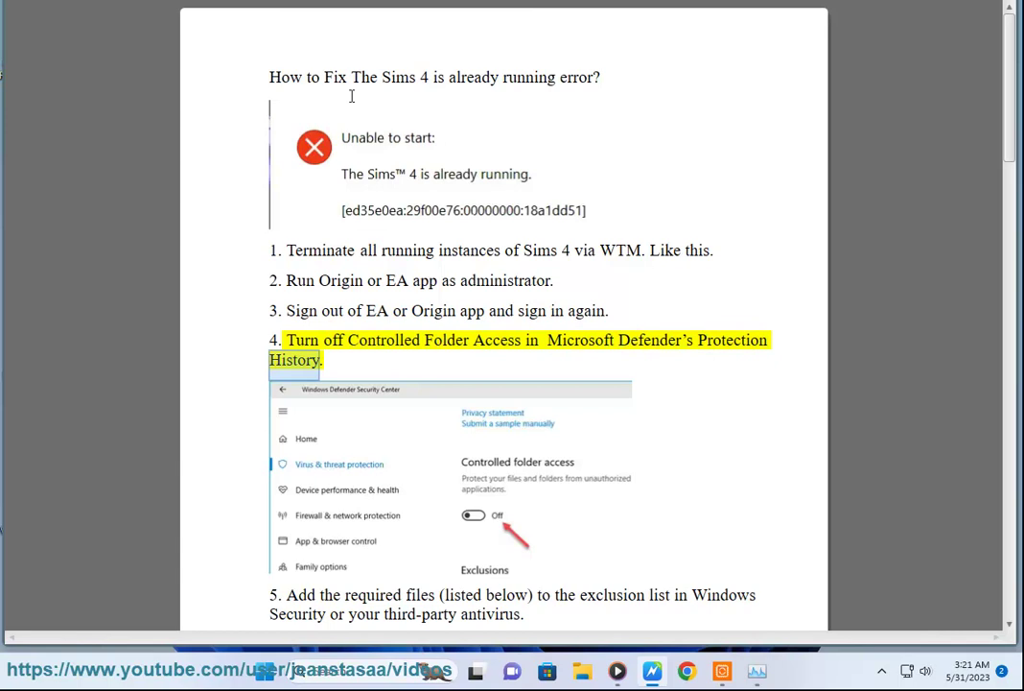
Step: Open Windows Security from the Privacy & security page of Windows Settings
left_click(266, 677)
left_click(477, 291)
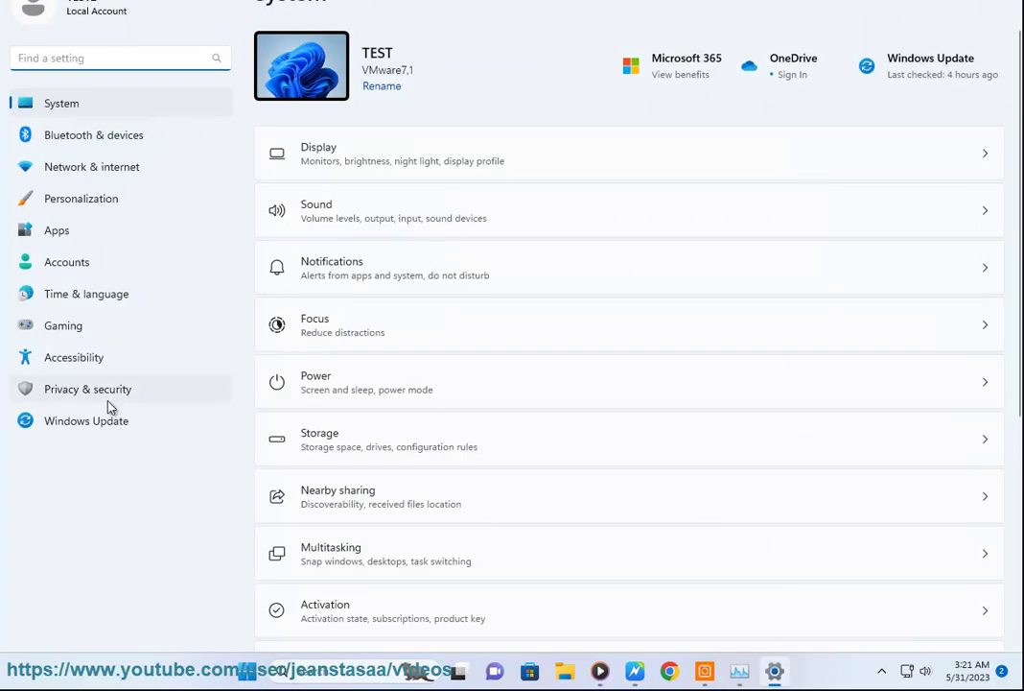
left_click(106, 393)
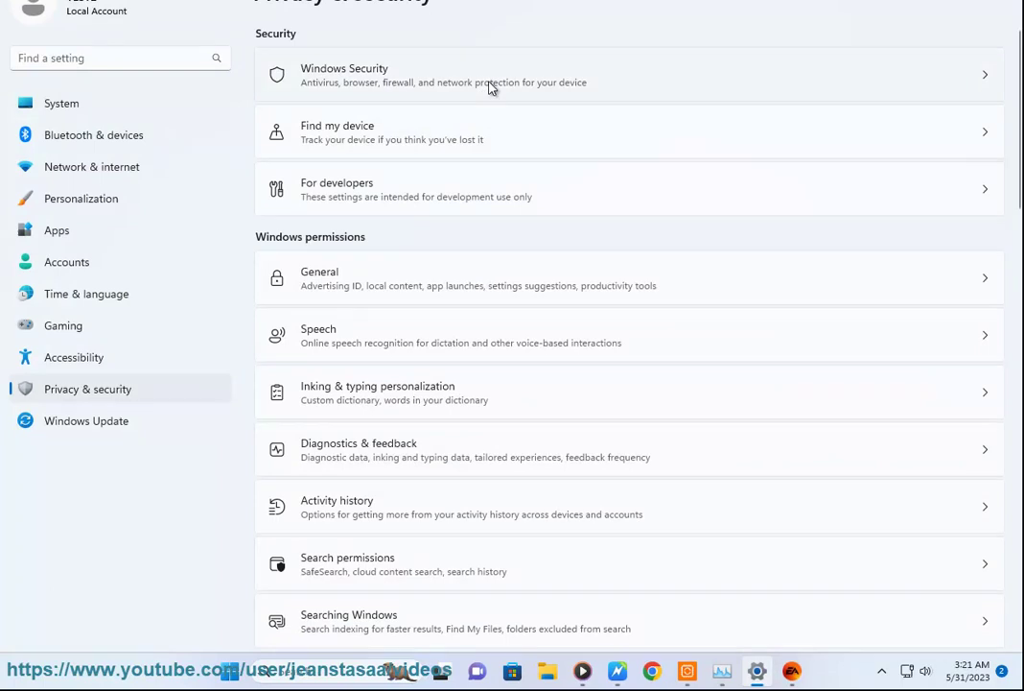
left_click(490, 88)
left_click(365, 83)
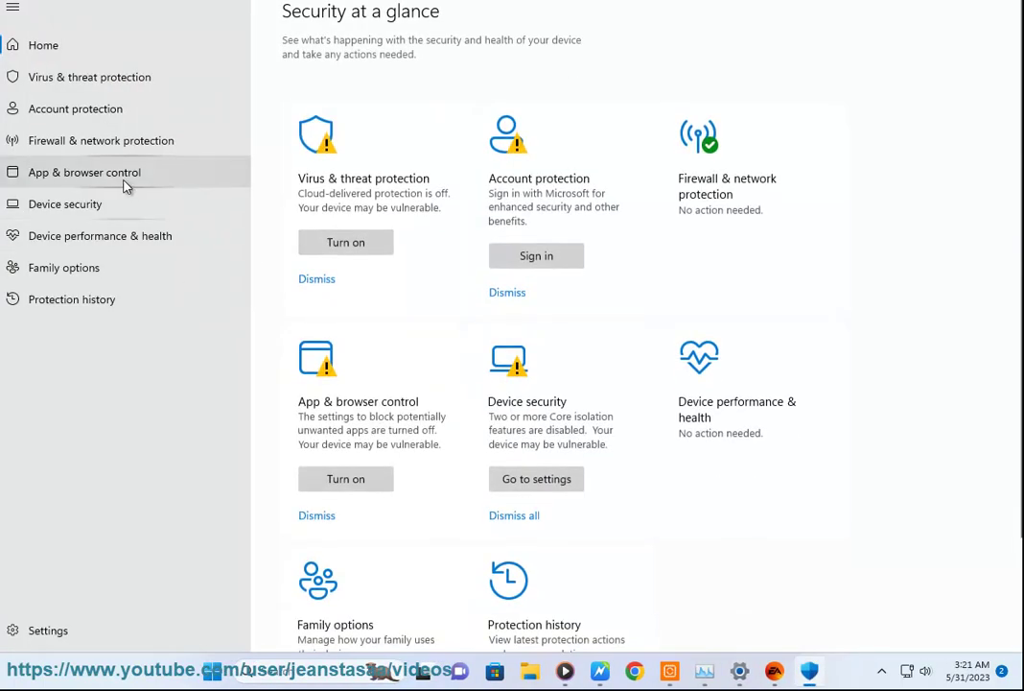
Step: Examine the reputation-based protection and Smart App Control settings under App & browser control, and return to the guide
left_click(122, 182)
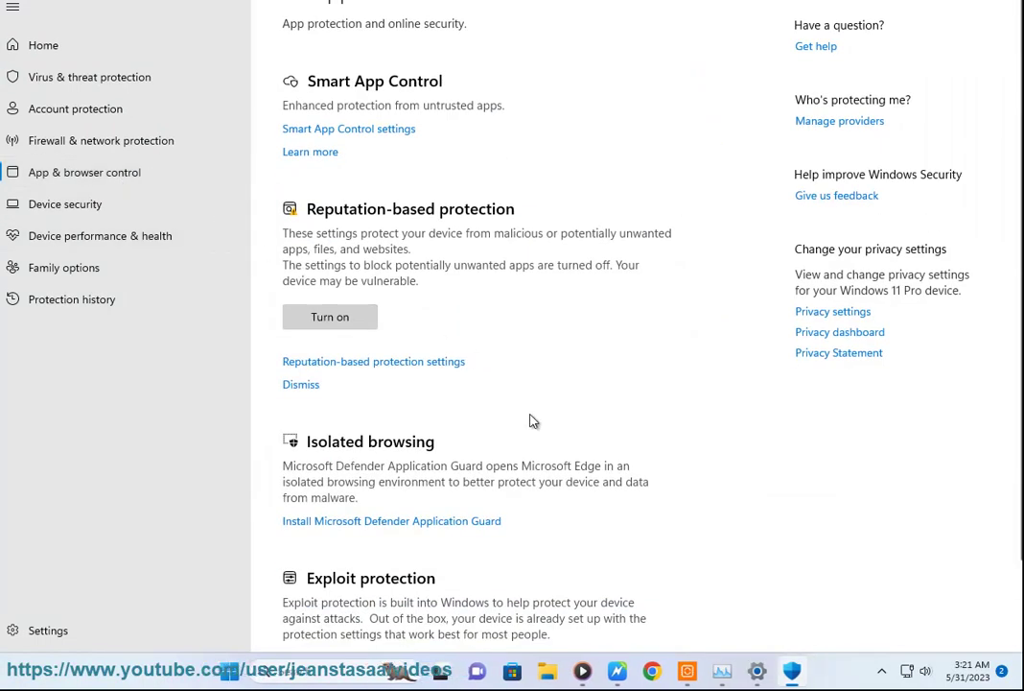
scroll(572, 578, "down", 2)
left_click(368, 270)
scroll(508, 413, "down", 6)
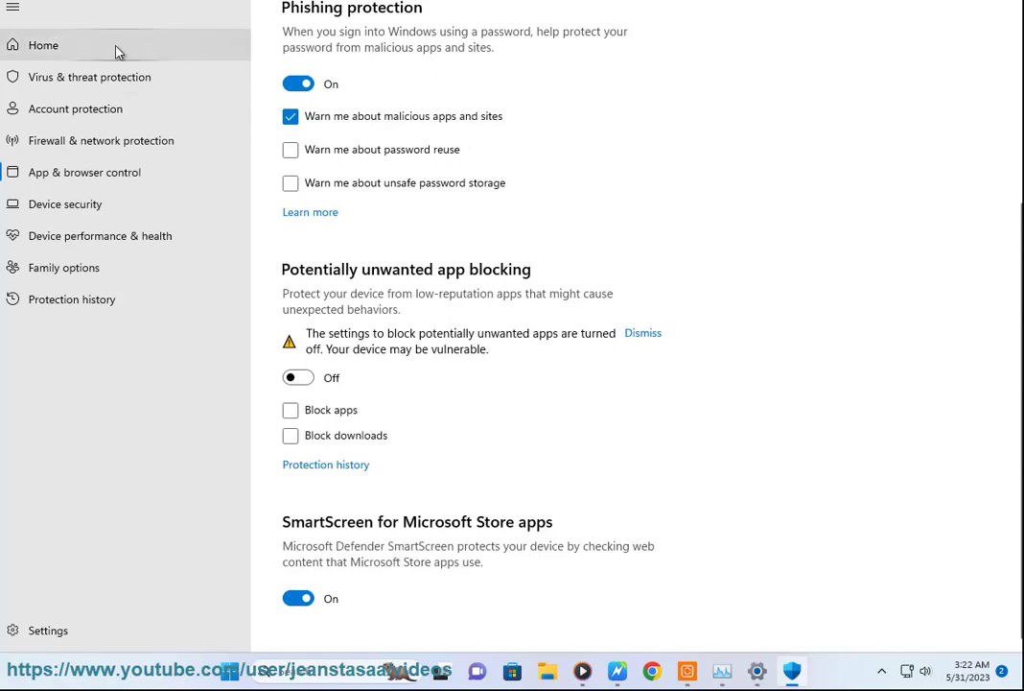
left_click(35, 2)
left_click(393, 131)
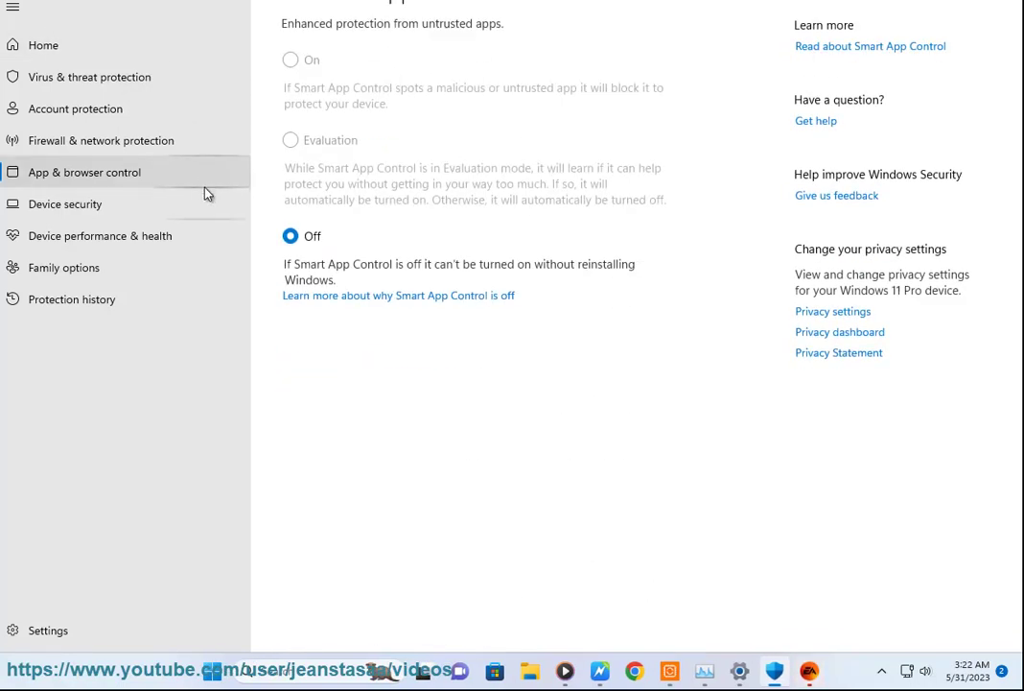
left_click(36, 3)
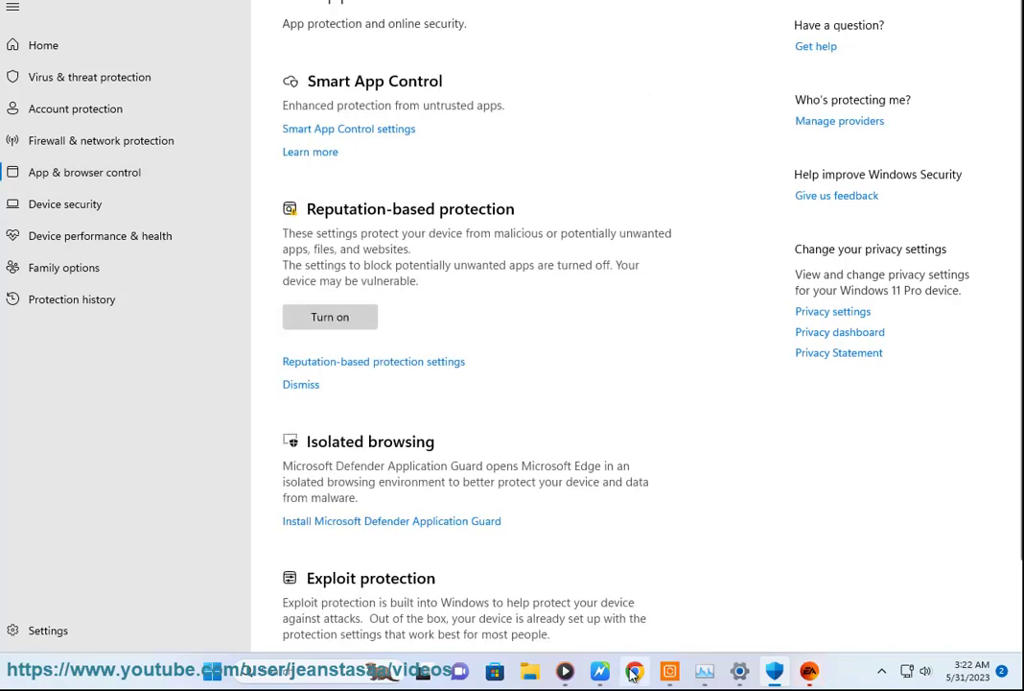
left_click(600, 670)
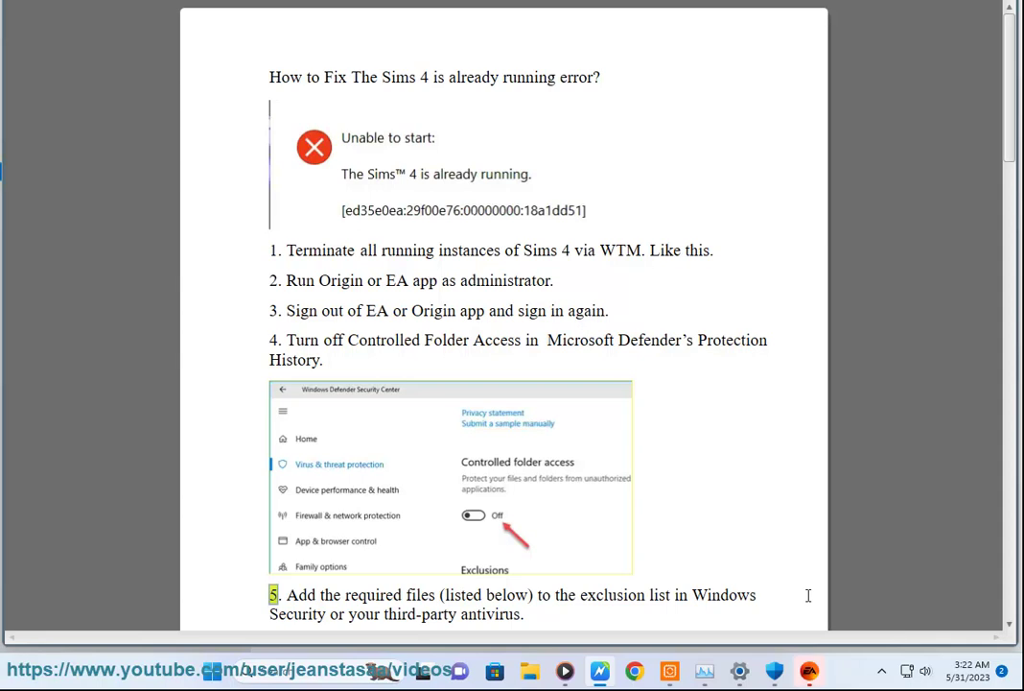
Step: Check the Controlled folder access setting in Windows Security's ransomware protection and return to the guide
left_click(776, 681)
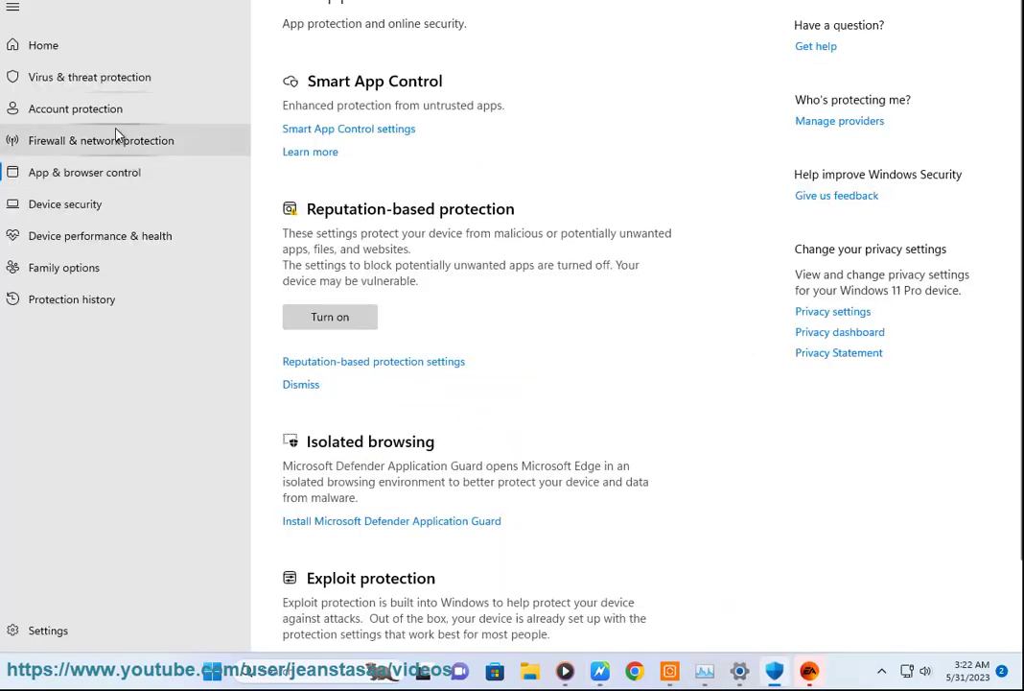
left_click(100, 88)
scroll(437, 543, "down", 3)
left_click(393, 578)
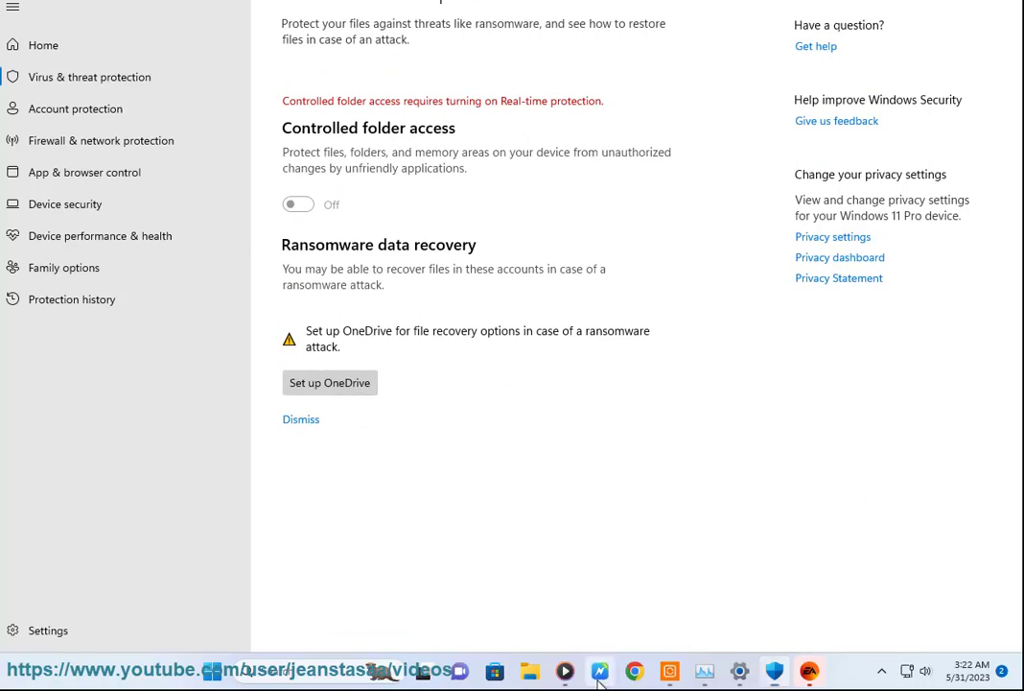
left_click(600, 671)
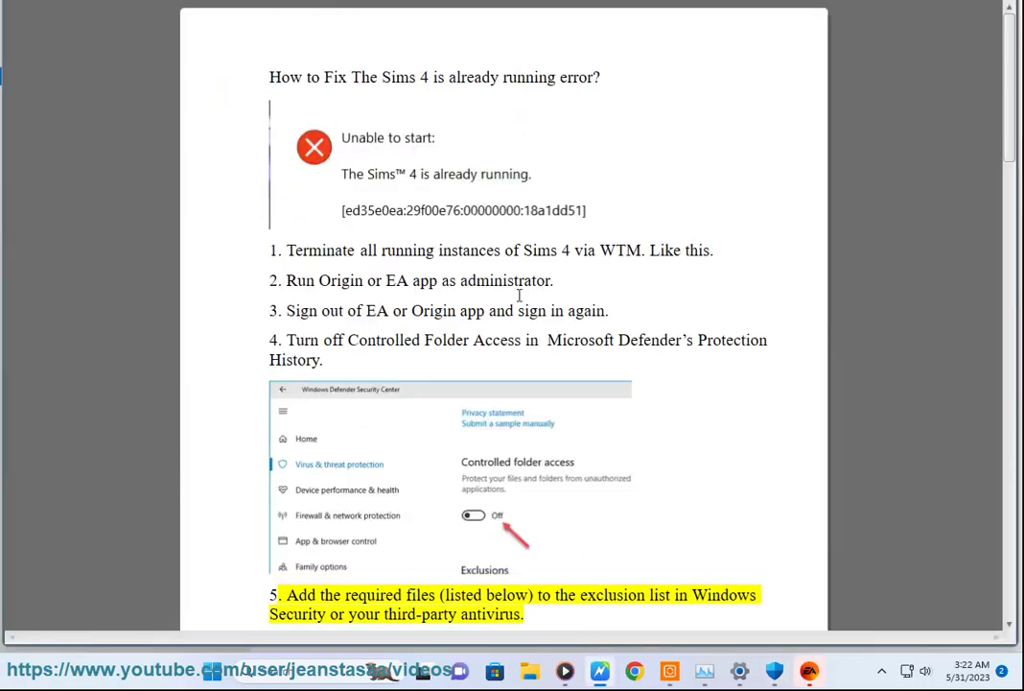
Step: Read the guide's list of files to exclude and open the EA process's file location from Task Manager
scroll(592, 497, "down", 3)
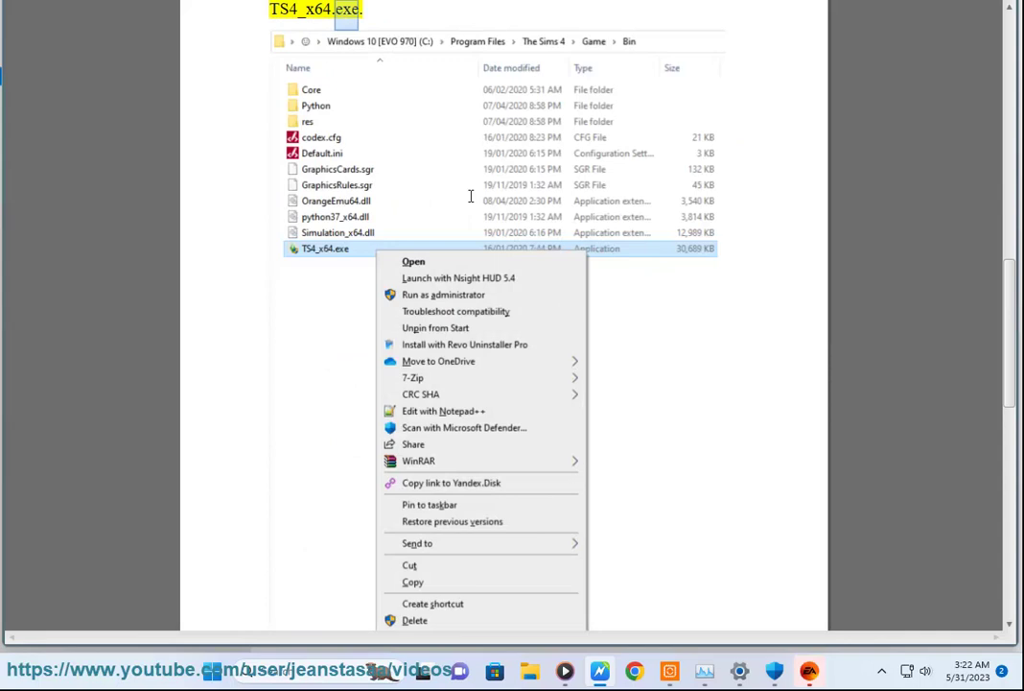
scroll(471, 197, "up", 1)
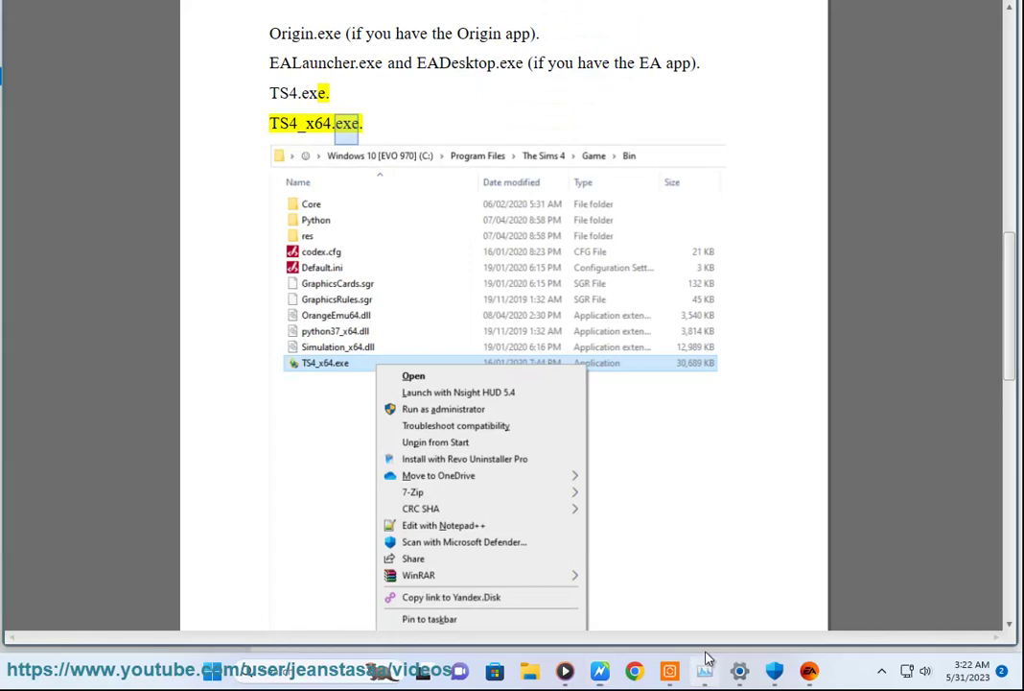
left_click(705, 670)
right_click(437, 205)
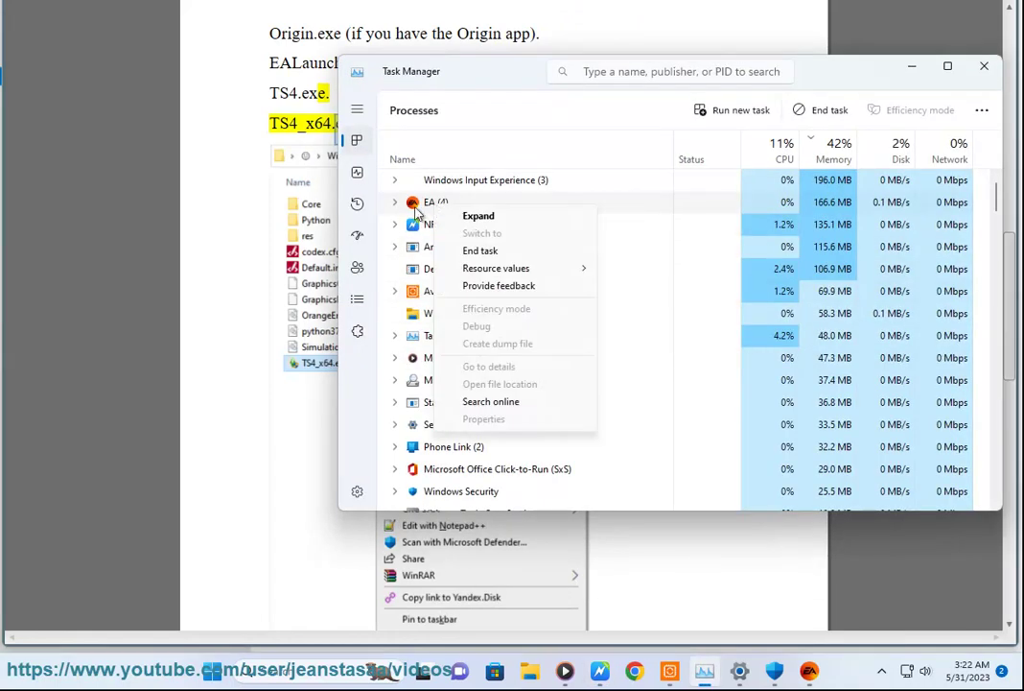
left_click(398, 201)
left_click(395, 202)
right_click(464, 227)
left_click(564, 357)
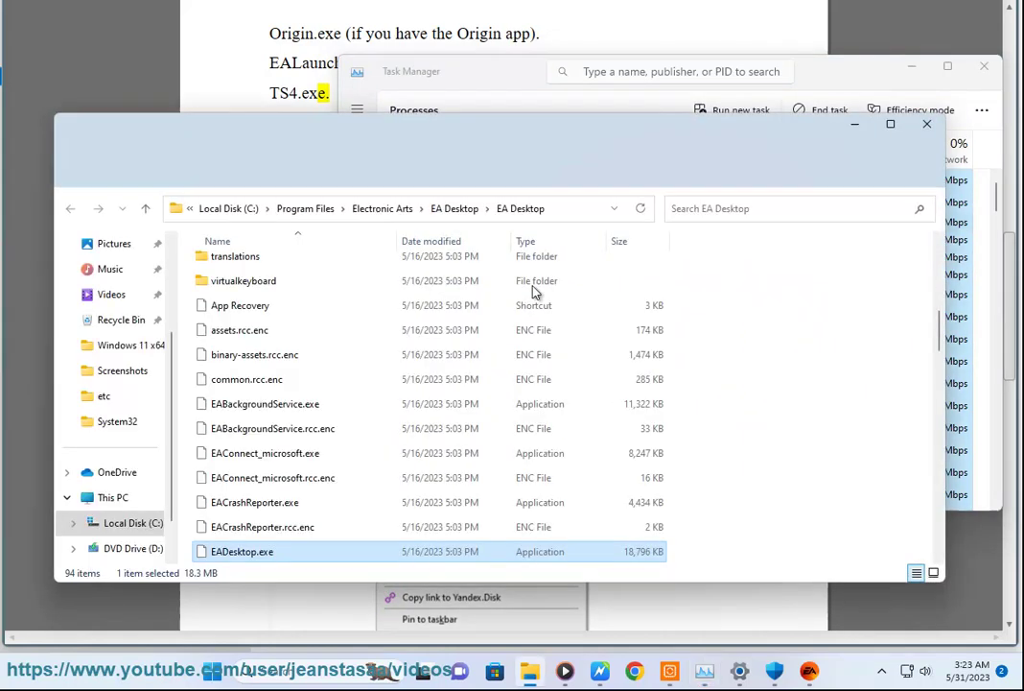
Step: Copy the folder location of EADesktop.exe from its file properties
left_click(563, 207)
right_click(274, 554)
left_click(344, 516)
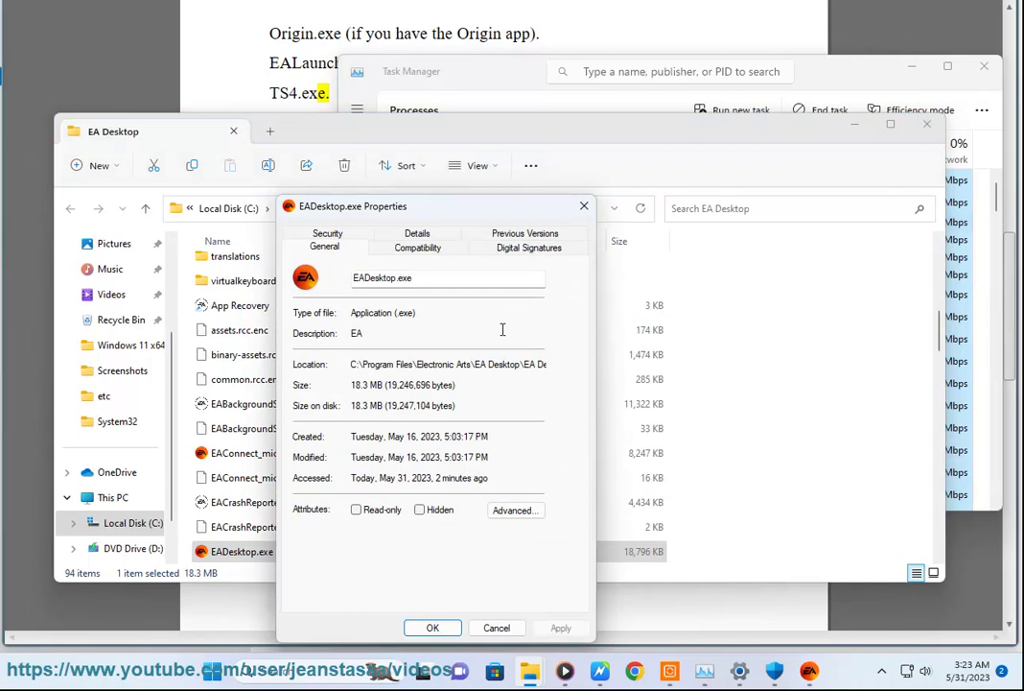
left_click_drag(352, 364, 564, 358)
key("ctrl+c")
Step: Open the Windows Defender Firewall allowed apps list in Control Panel and start allowing another app
left_click(317, 669)
type("c")
left_click(390, 190)
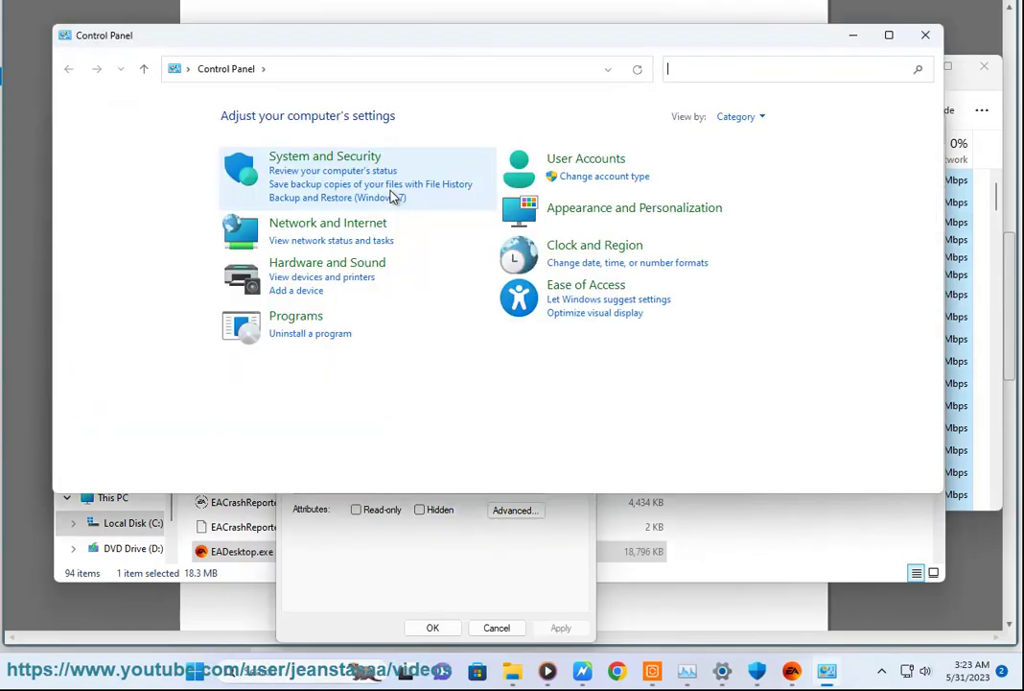
left_click(350, 158)
left_click(428, 181)
left_click(676, 155)
left_click(657, 440)
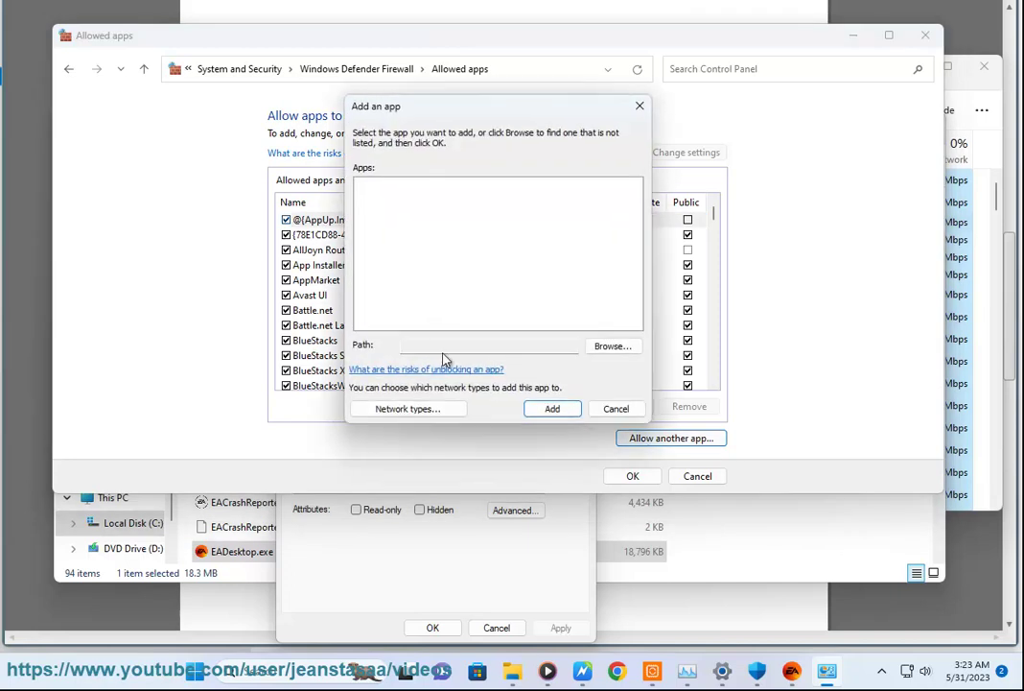
Step: Browse to the copied EA Desktop folder and choose EADesktop.exe as the app to allow
left_click(604, 347)
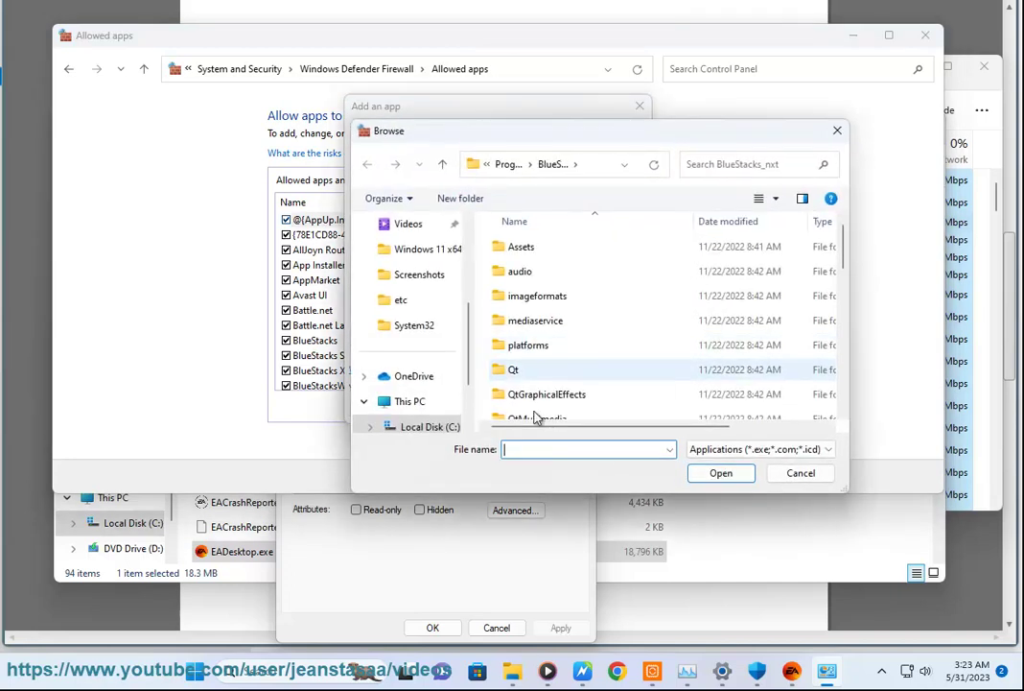
key("ctrl+v")
left_click(719, 475)
scroll(599, 359, "down", 10)
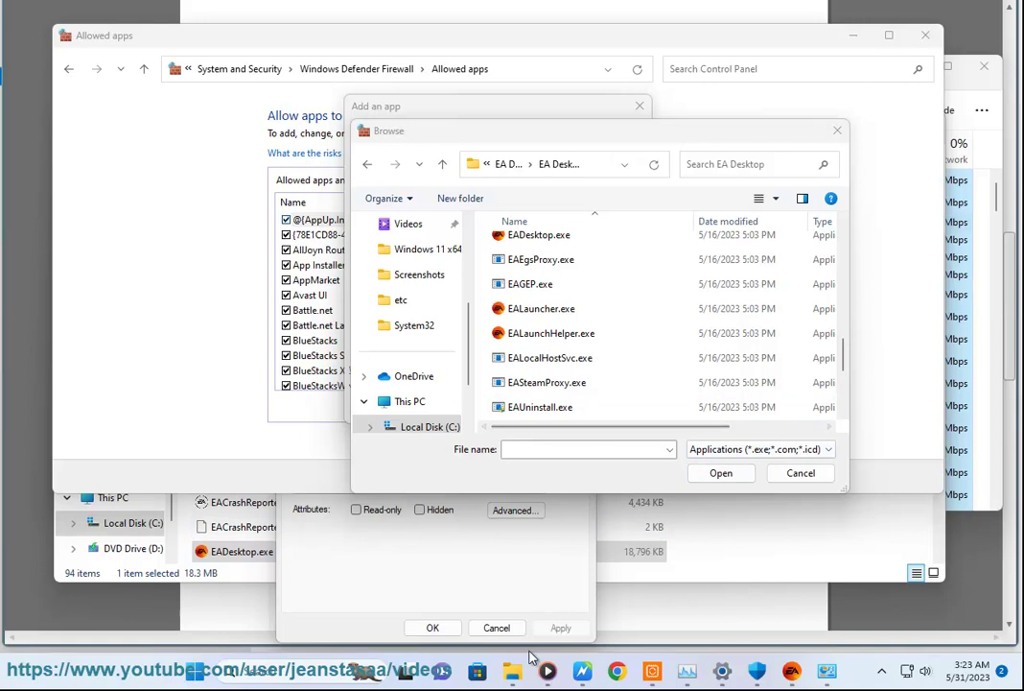
left_click(432, 542)
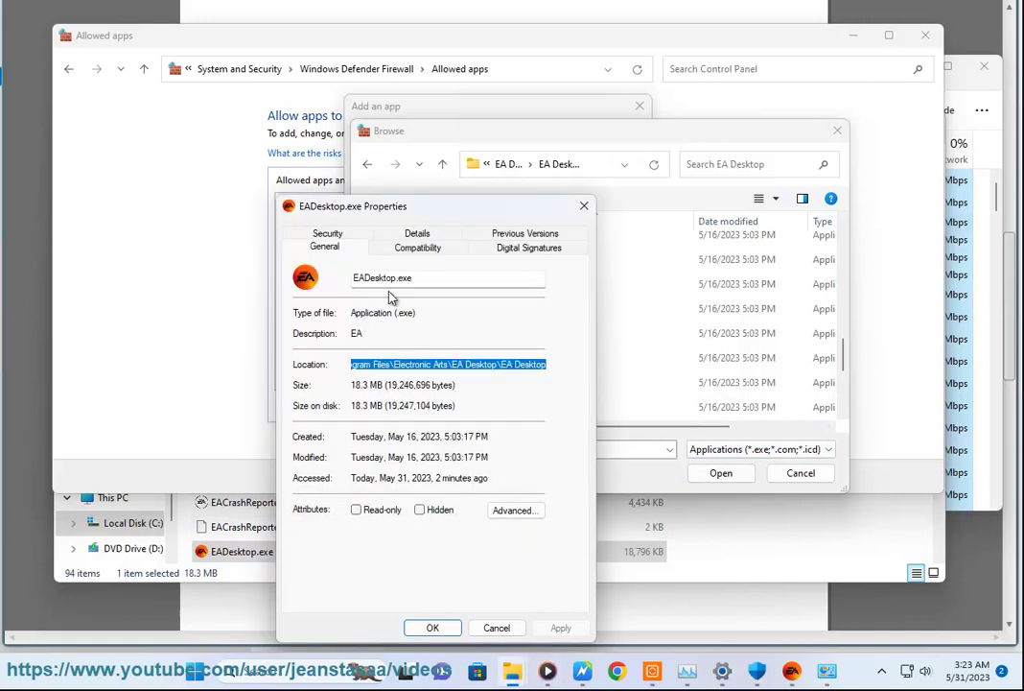
left_click_drag(514, 205, 951, 192)
left_click(528, 236)
left_click(726, 475)
Step: Review the network types, try to add EA to the firewall's allowed apps, and leave the allowed apps page
left_click(413, 409)
left_click(524, 321)
left_click(552, 408)
left_click(612, 359)
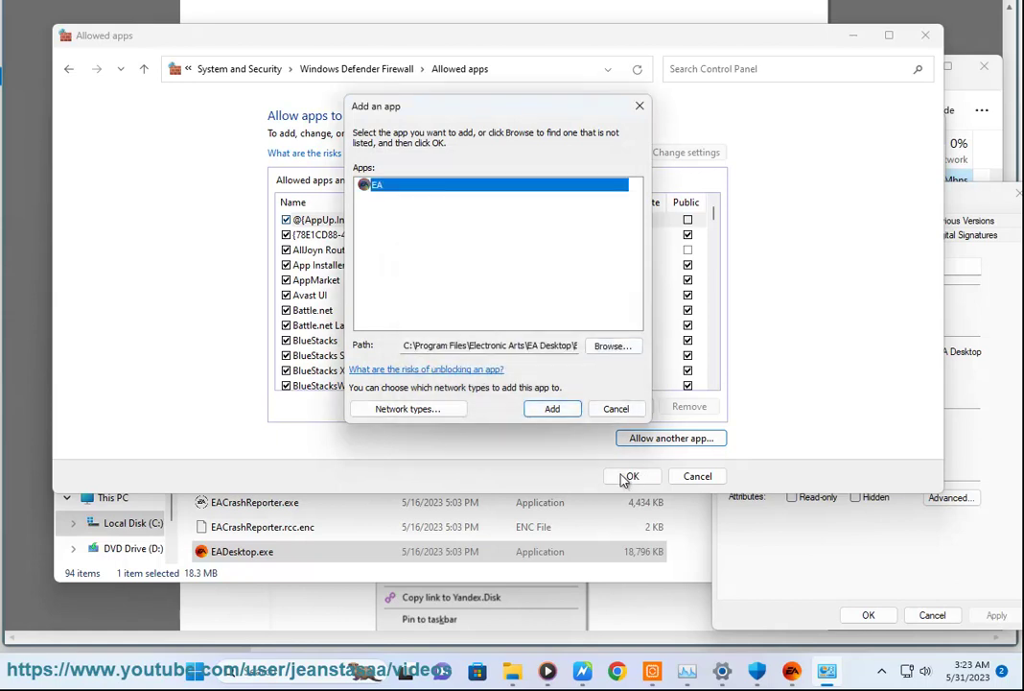
left_click(626, 410)
left_click(629, 476)
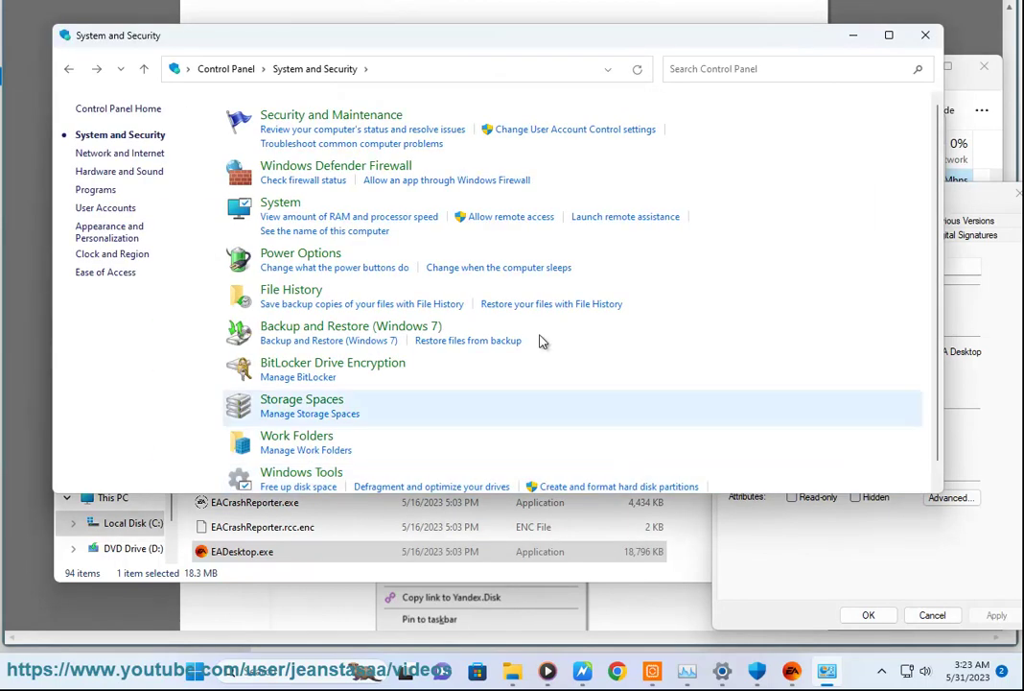
Step: Clear the Control Panel, file properties, EA Desktop folder and Task Manager windows away to return to the guide
left_click(860, 38)
left_click(881, 193)
left_click(926, 124)
left_click(914, 69)
scroll(436, 432, "up", 3)
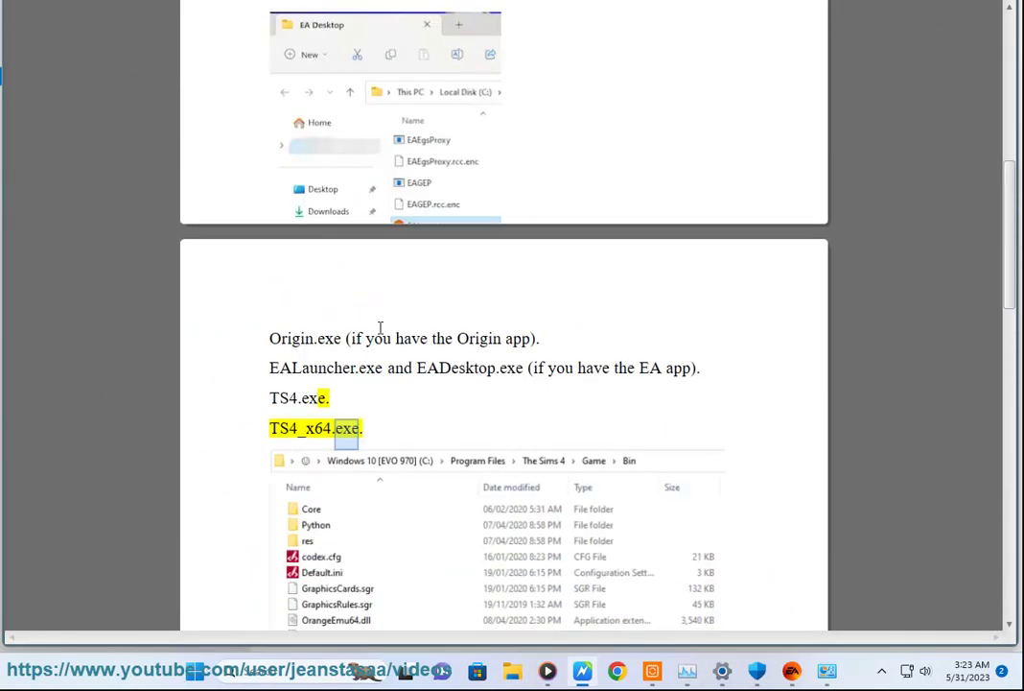
Step: Highlight the guide's list of executables from Origin.exe to TS4_x64.exe and review the instructions that follow it
left_click_drag(370, 416, 247, 344)
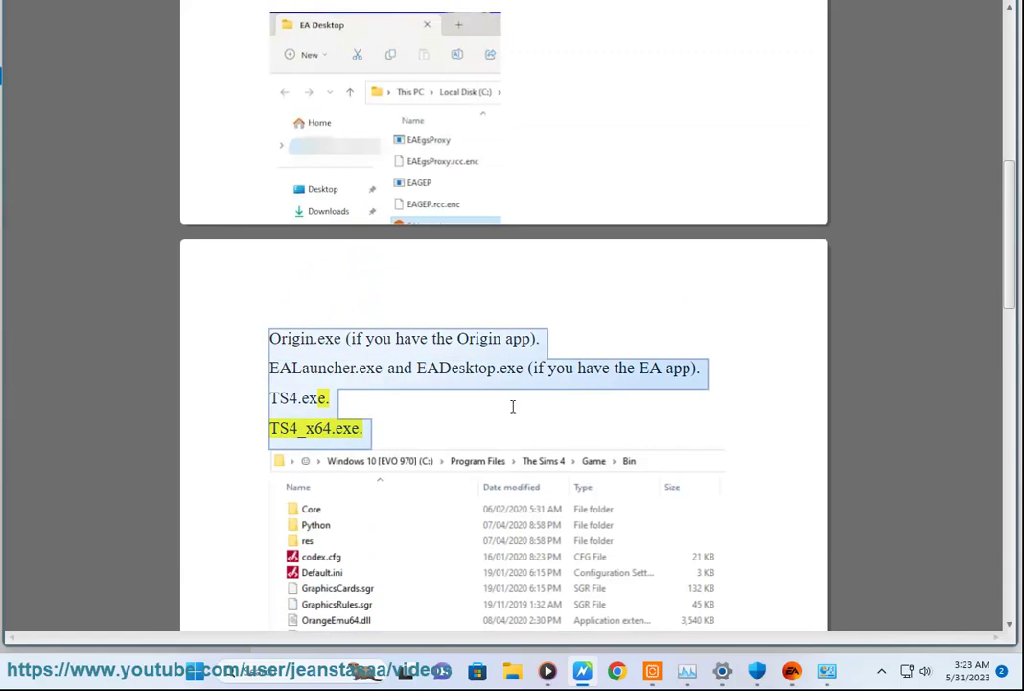
scroll(508, 401, "down", 3)
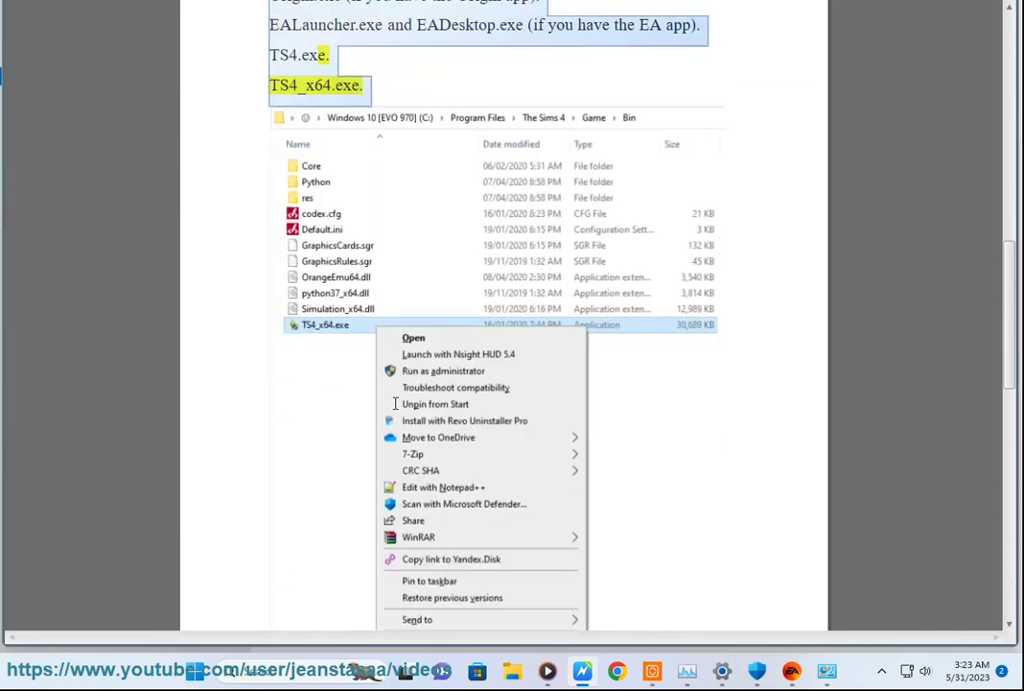
scroll(474, 336, "down", 3)
scroll(573, 283, "up", 1)
Step: Switch to Windows Settings, open the Other users account settings, and start adding another user account
left_click(722, 667)
left_click(76, 238)
left_click(83, 263)
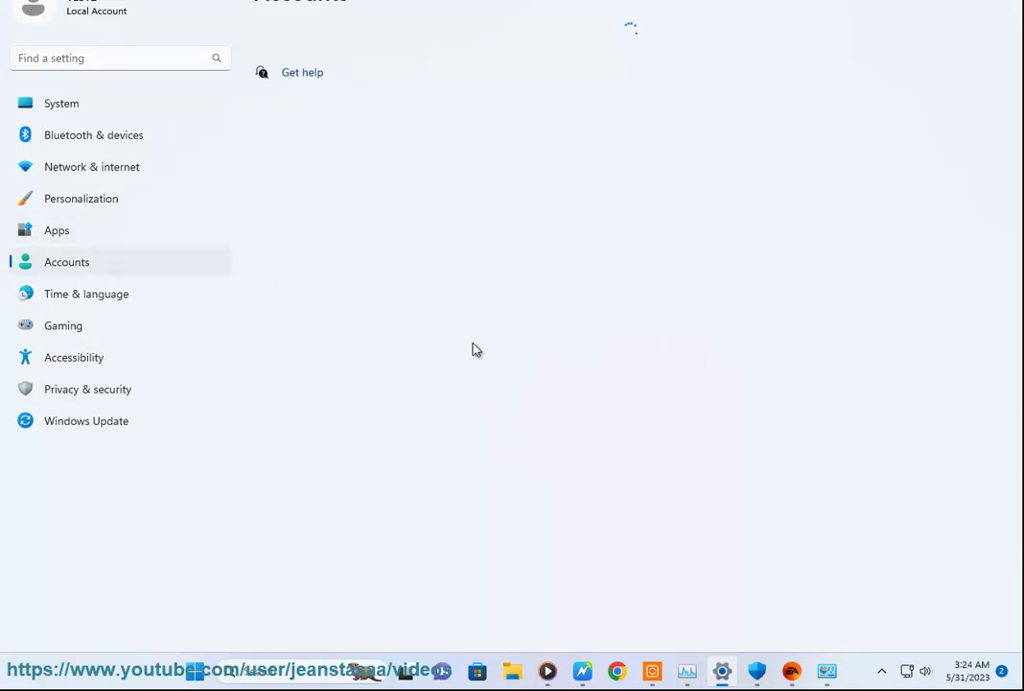
scroll(470, 384, "down", 4)
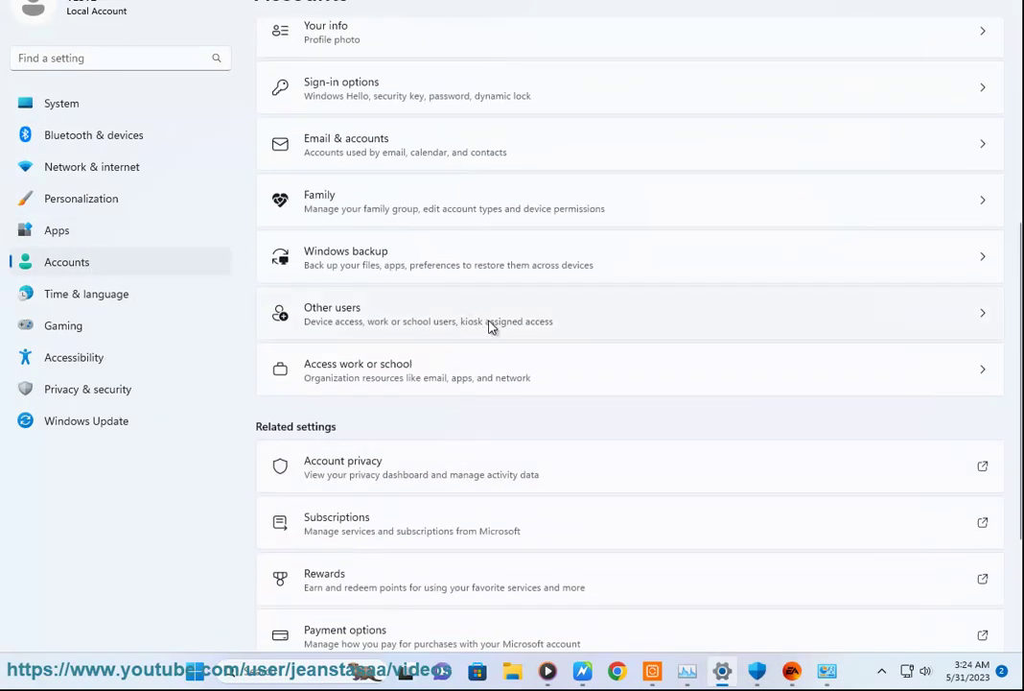
left_click(704, 301)
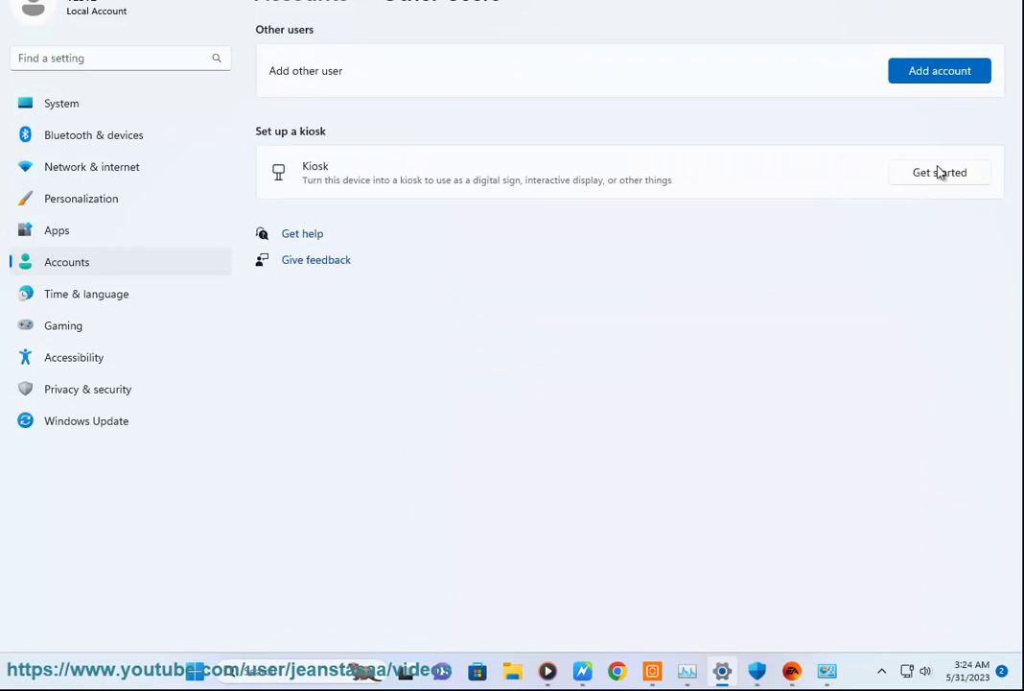
left_click(949, 78)
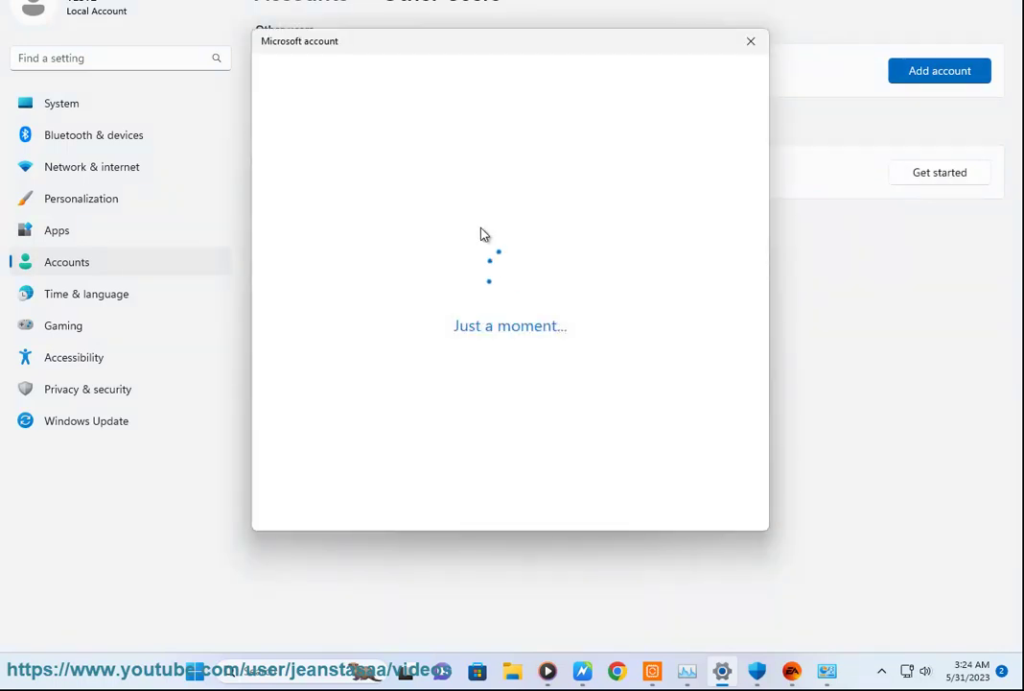